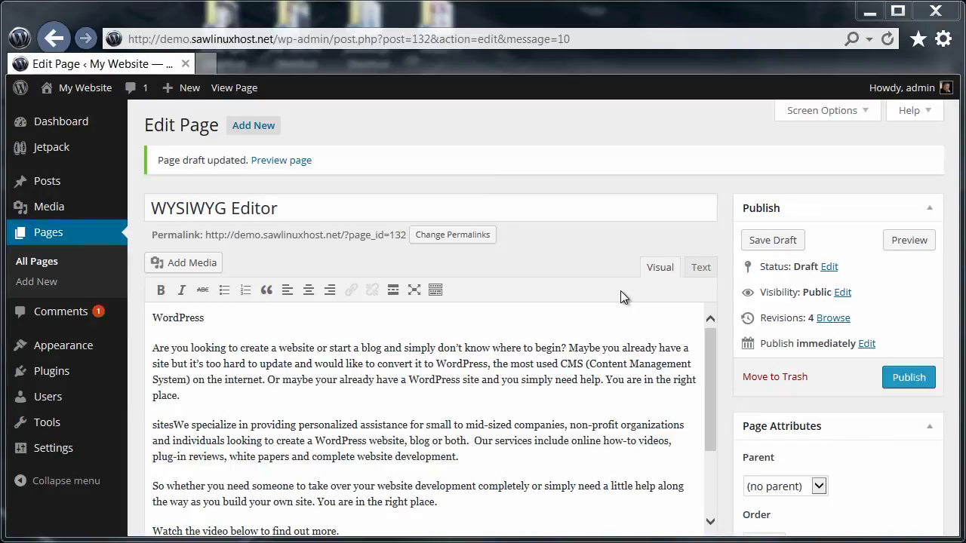
Inspect the page content as HTML markup, selecting the left-align paragraph tag, then return to visual editing
left_click(698, 268)
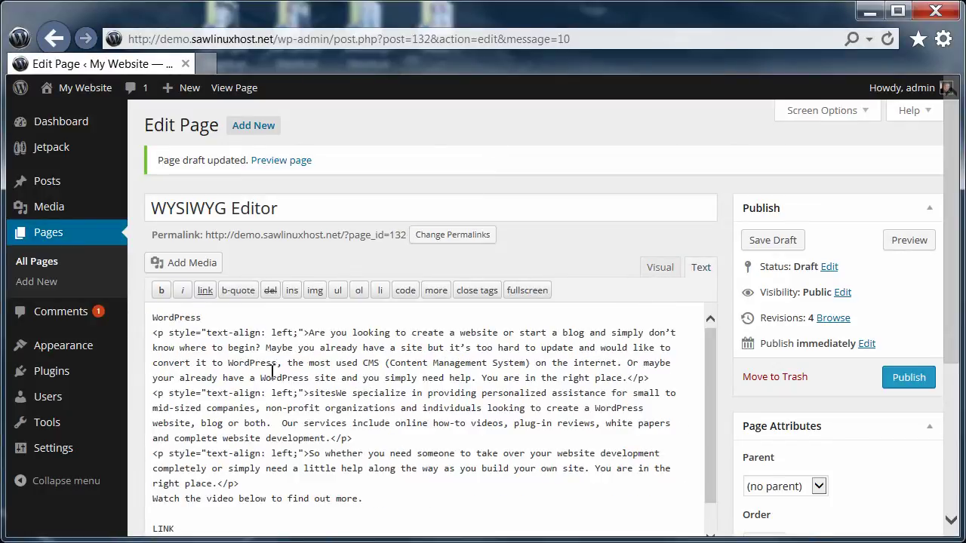
left_click_drag(154, 334, 308, 339)
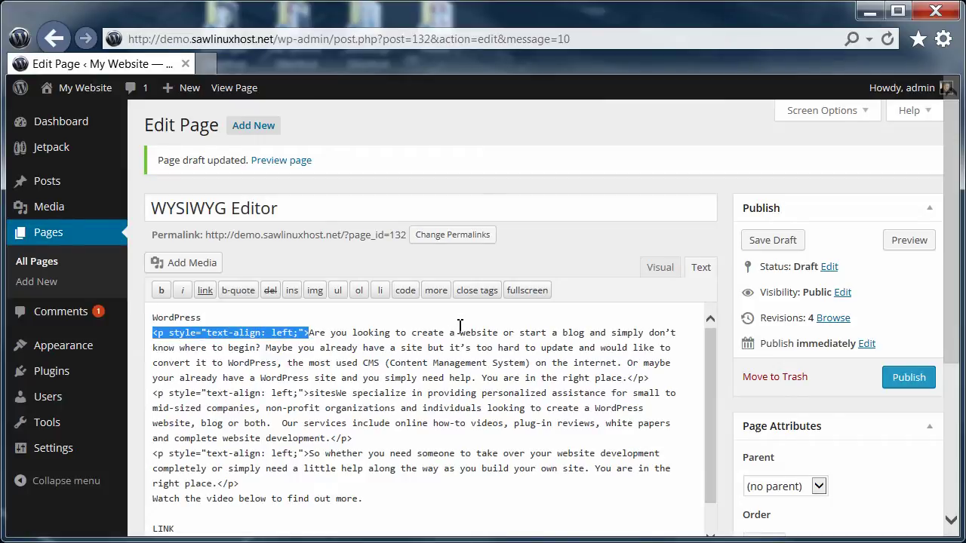
left_click(660, 268)
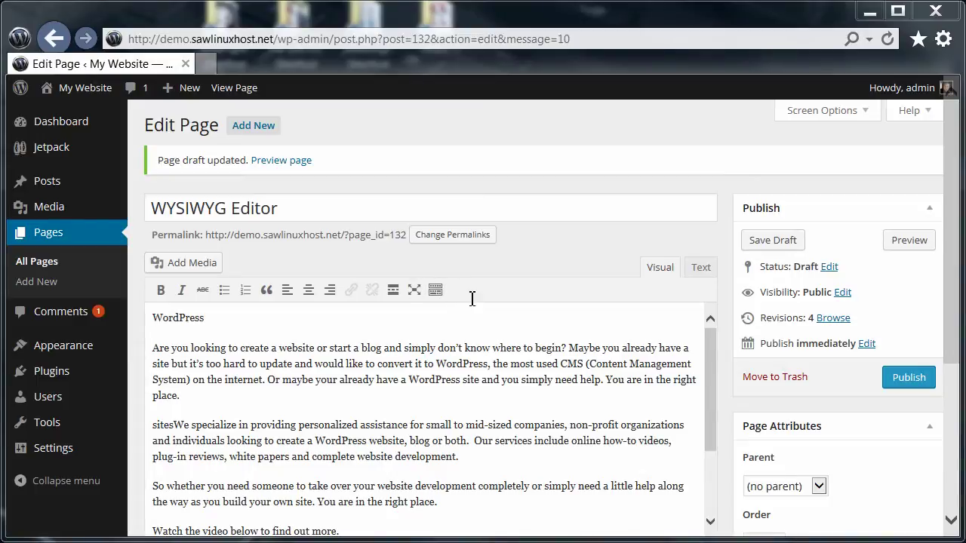
Show the extra formatting row, bold 'WordPress', and extend it to 'WordPress Specialists'
left_click(436, 290)
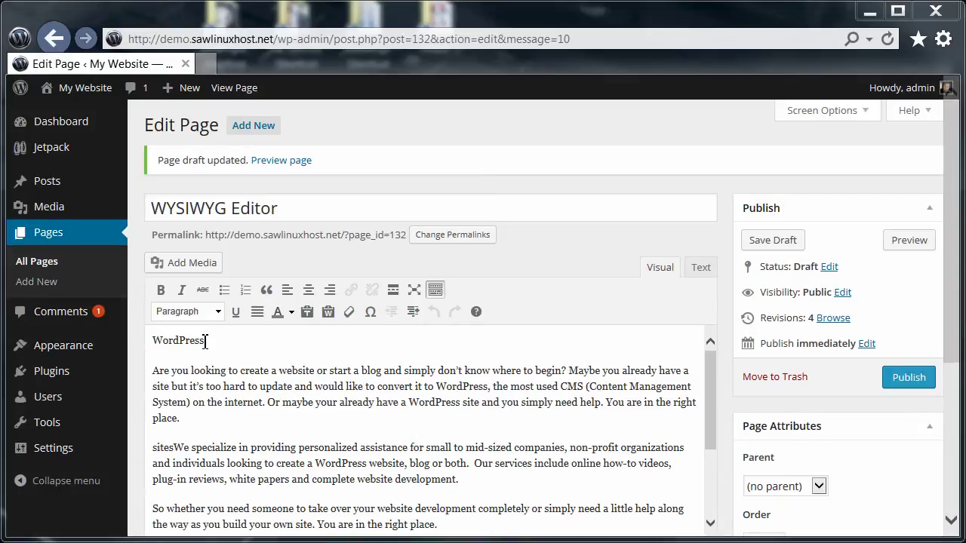
left_click_drag(207, 341, 153, 341)
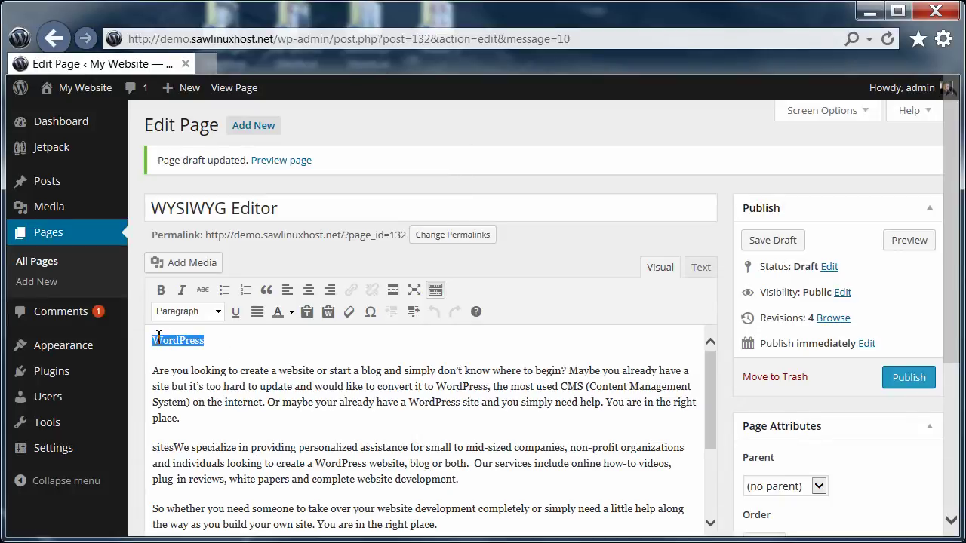
left_click(160, 293)
left_click(255, 345)
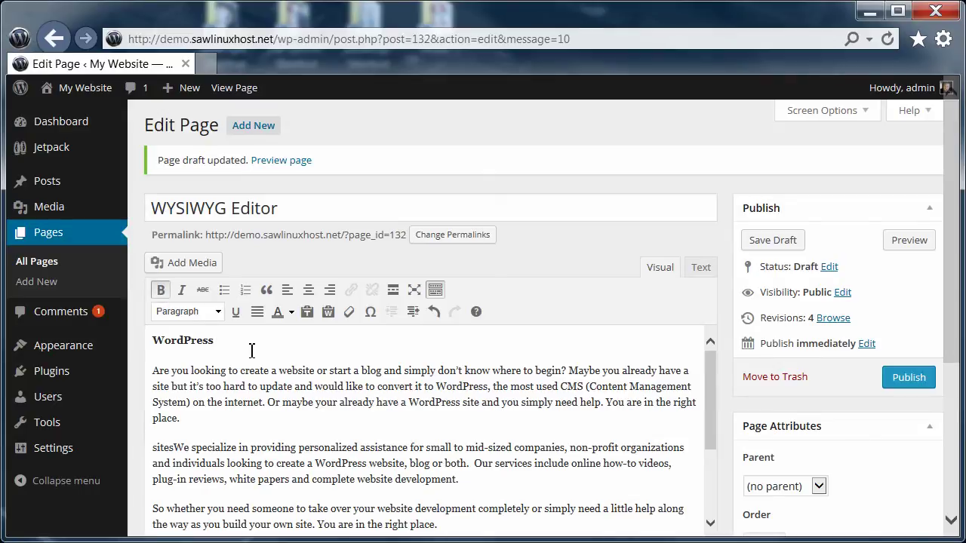
type("Speci")
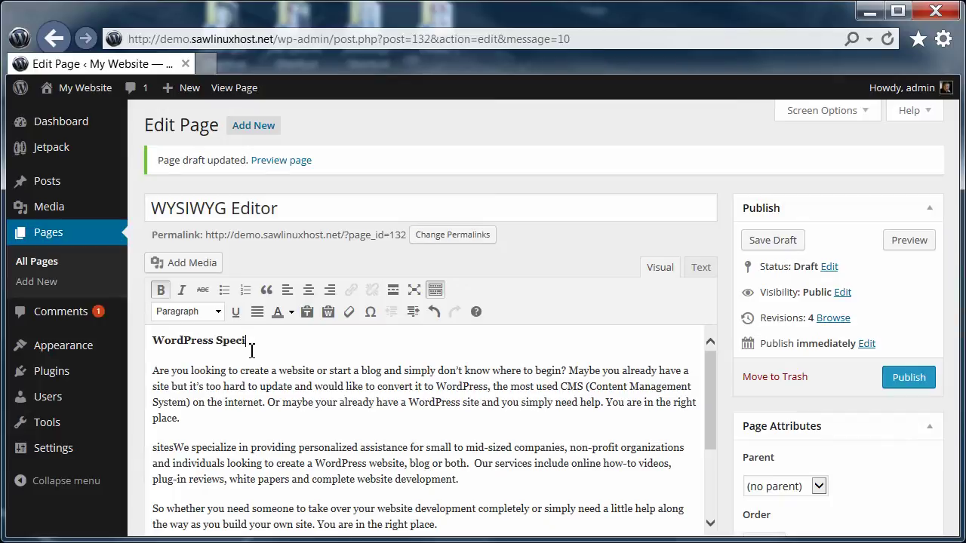
type("alists")
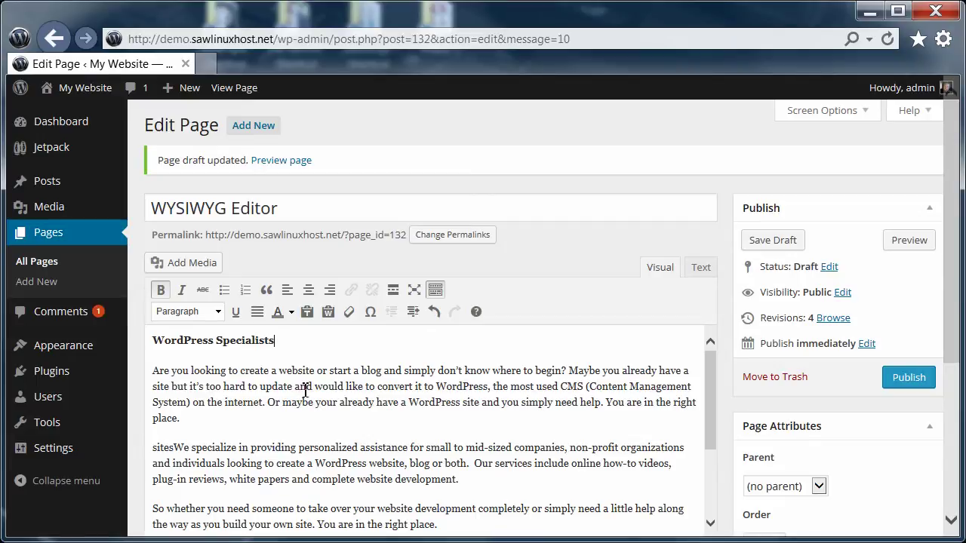
left_click(247, 340)
left_click(160, 289)
left_click(160, 289)
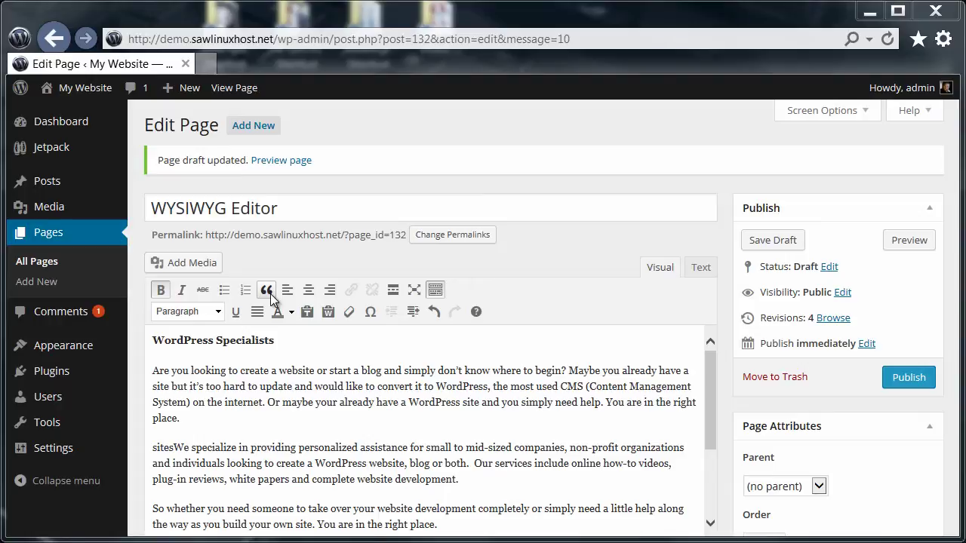
left_click(614, 349)
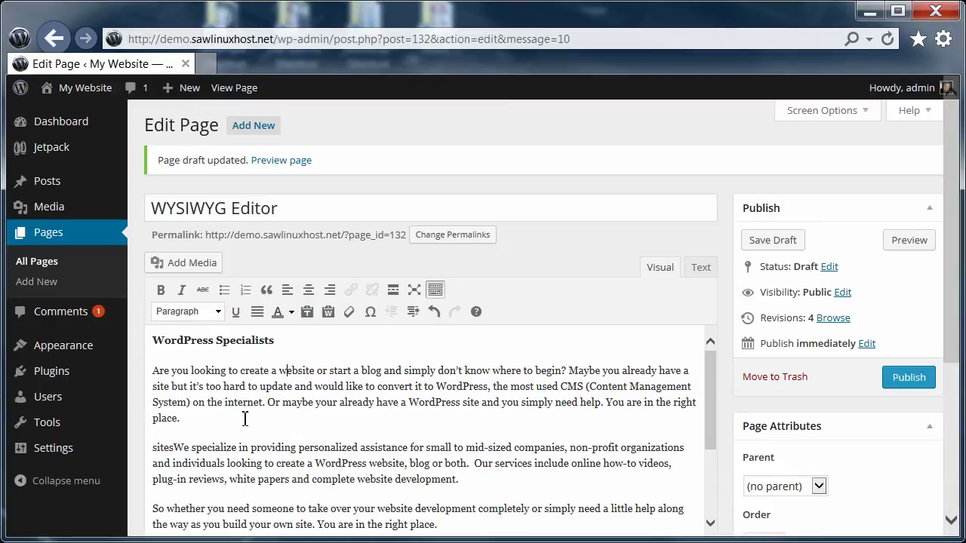
left_click(216, 373)
left_click(308, 293)
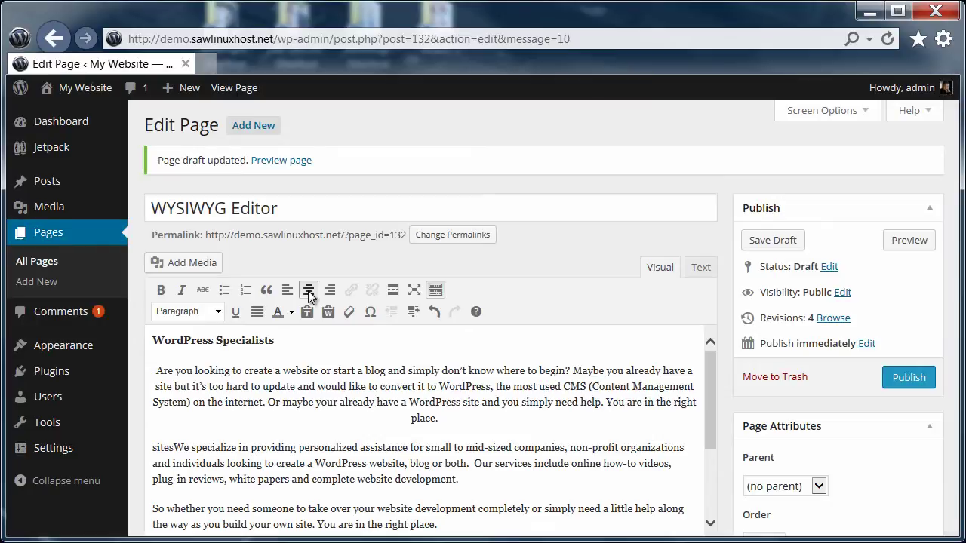
left_click(309, 293)
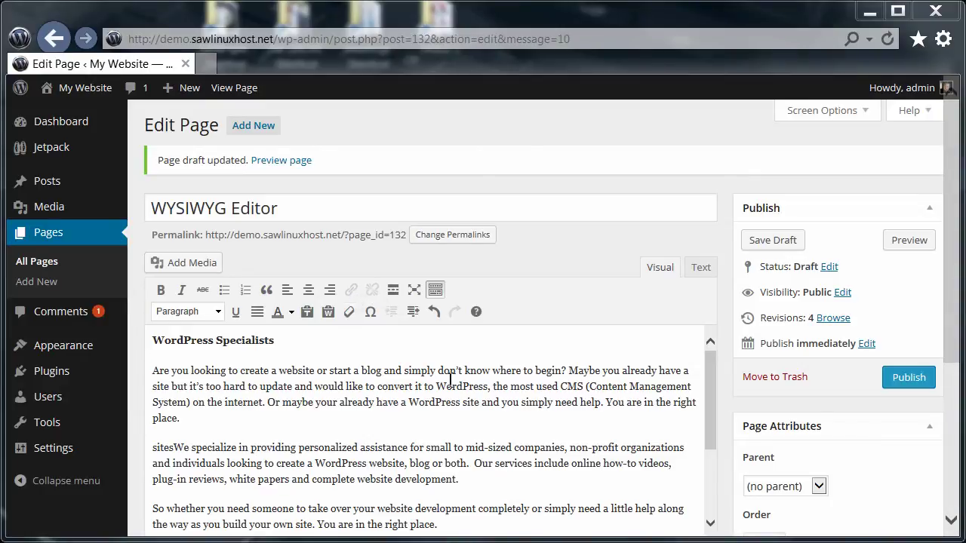
Select the SAMPLE PAGE text and start an Insert/edit link for it
scroll(956, 298, "down", 3)
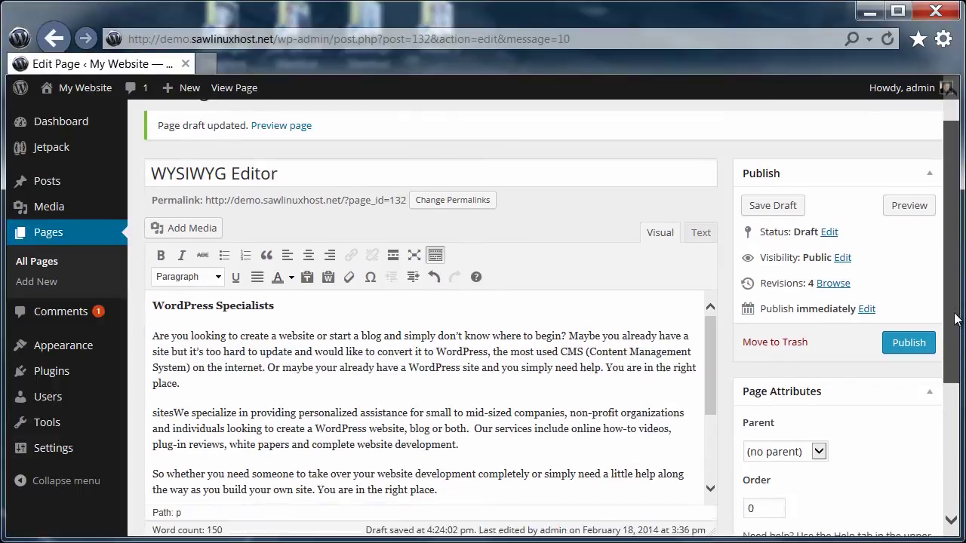
scroll(935, 403, "up", 2)
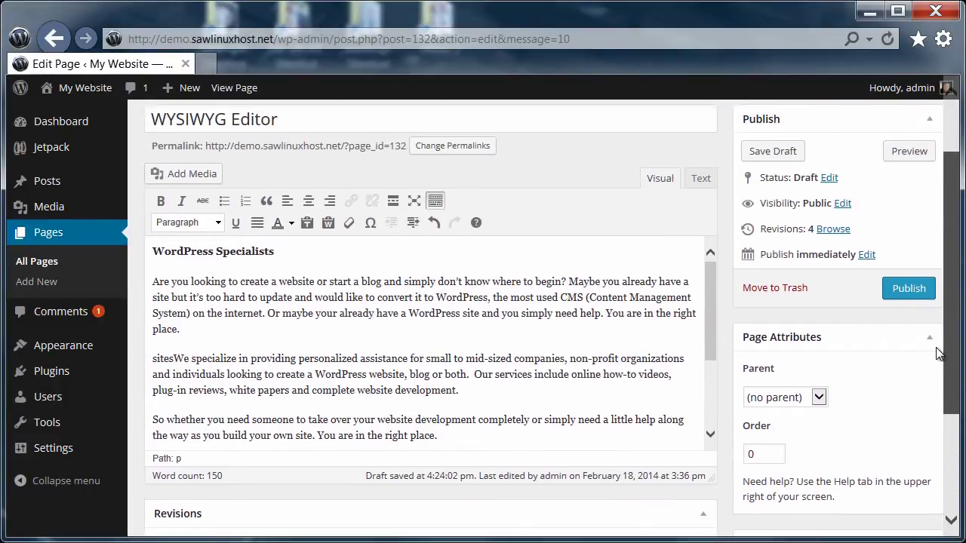
left_click_drag(714, 303, 705, 360)
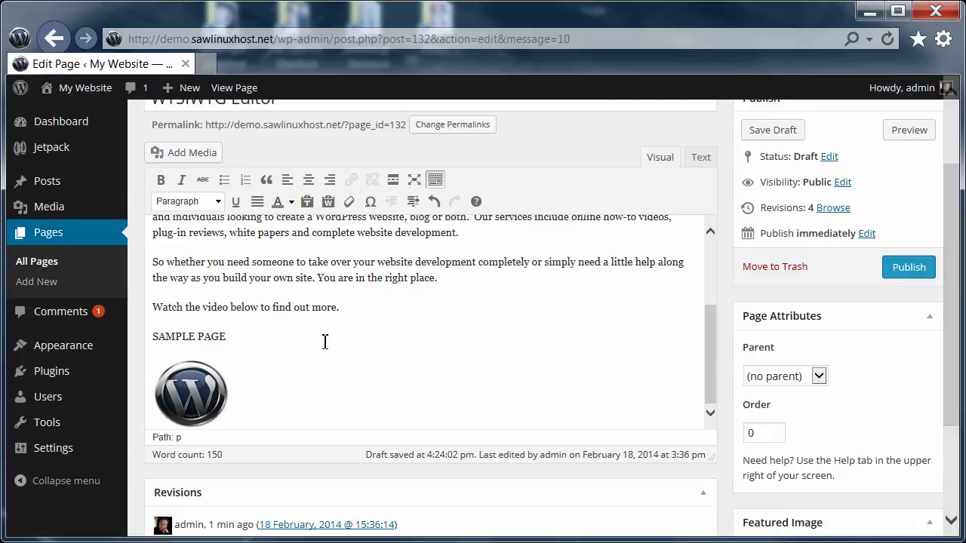
left_click_drag(226, 337, 153, 336)
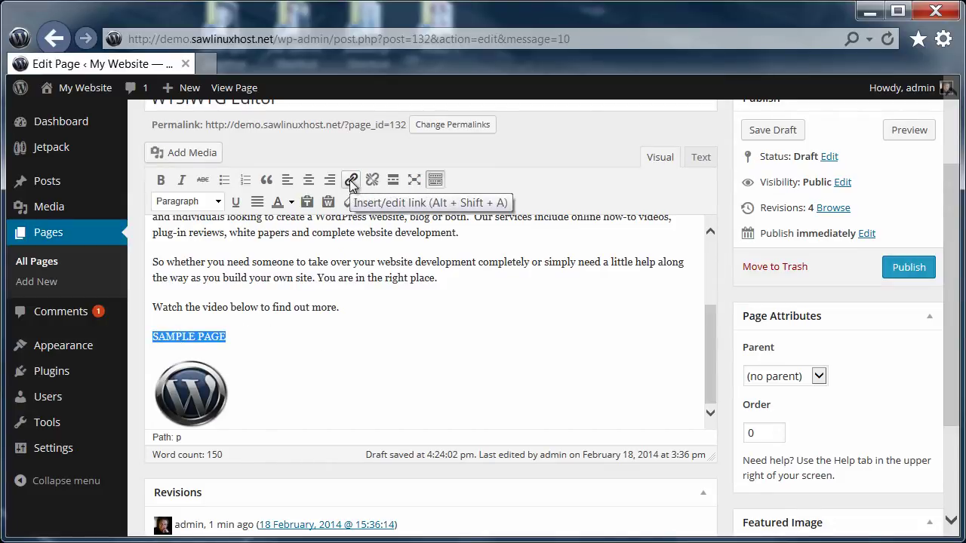
left_click(351, 181)
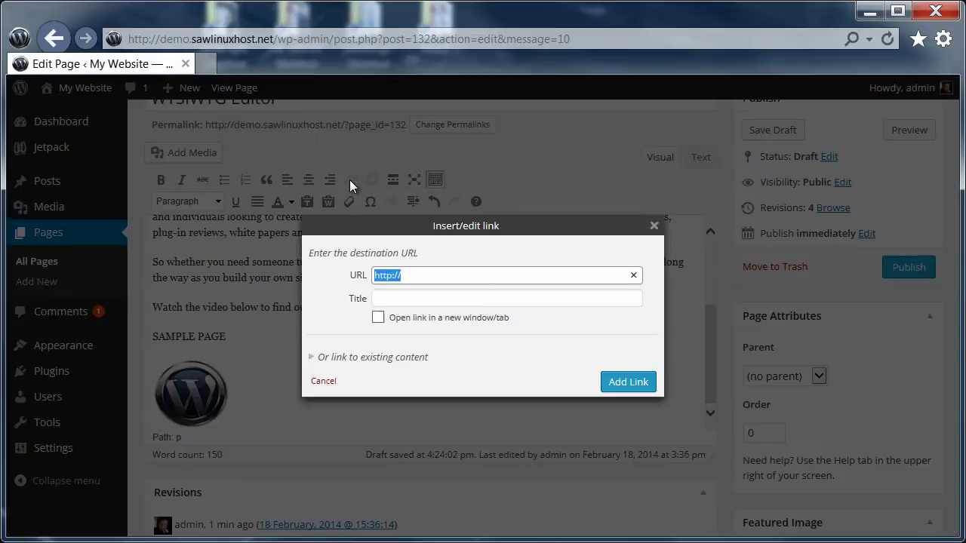
left_click(415, 274)
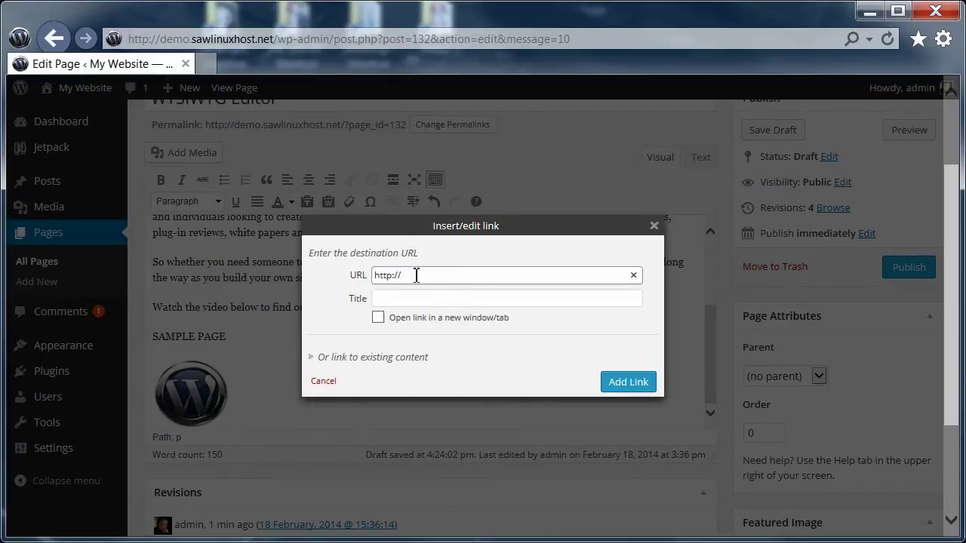
Link SAMPLE PAGE to the site's Sample Page, then unlink it again
left_click(377, 361)
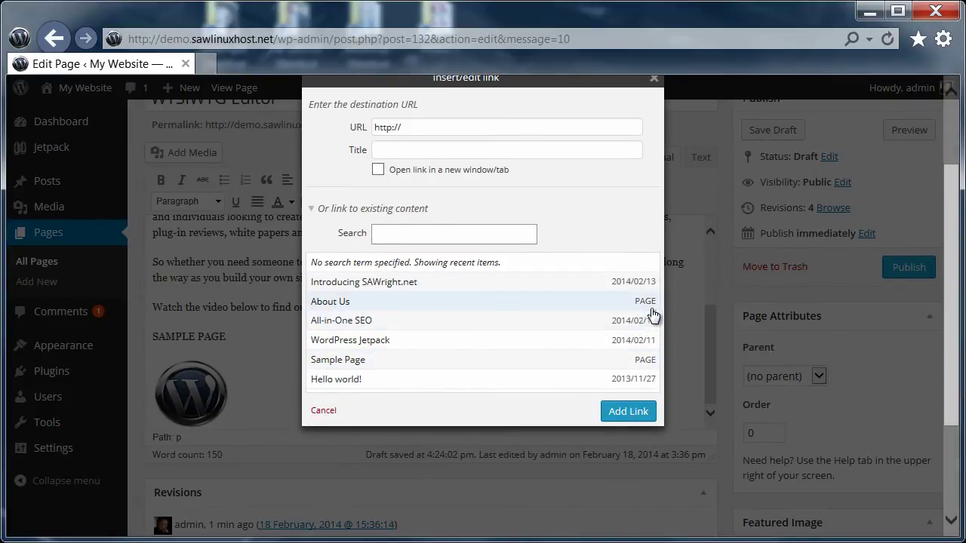
left_click(354, 364)
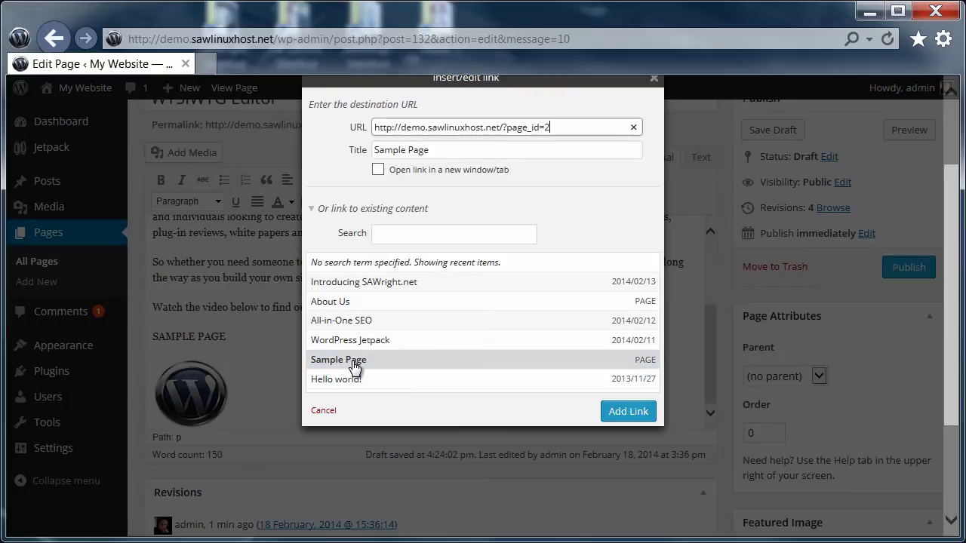
left_click(626, 411)
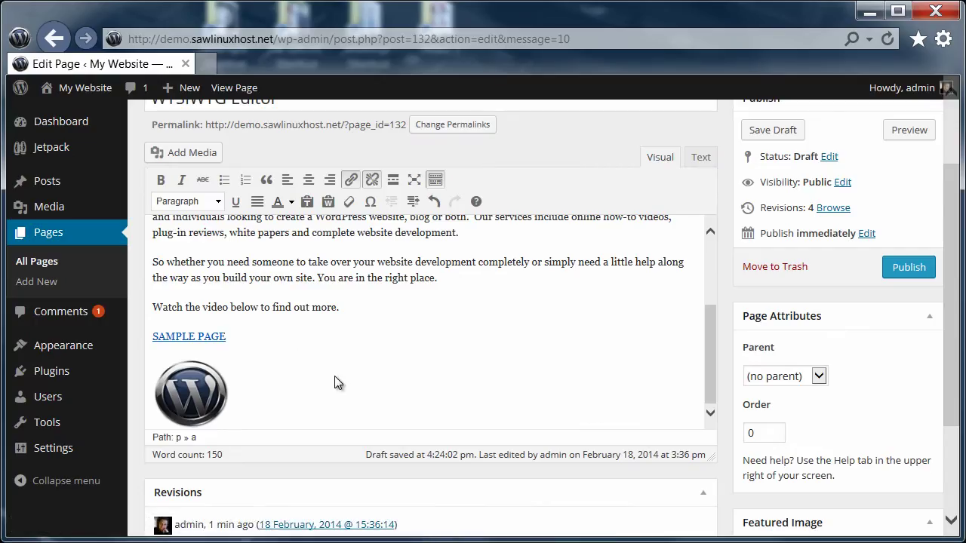
left_click(198, 336)
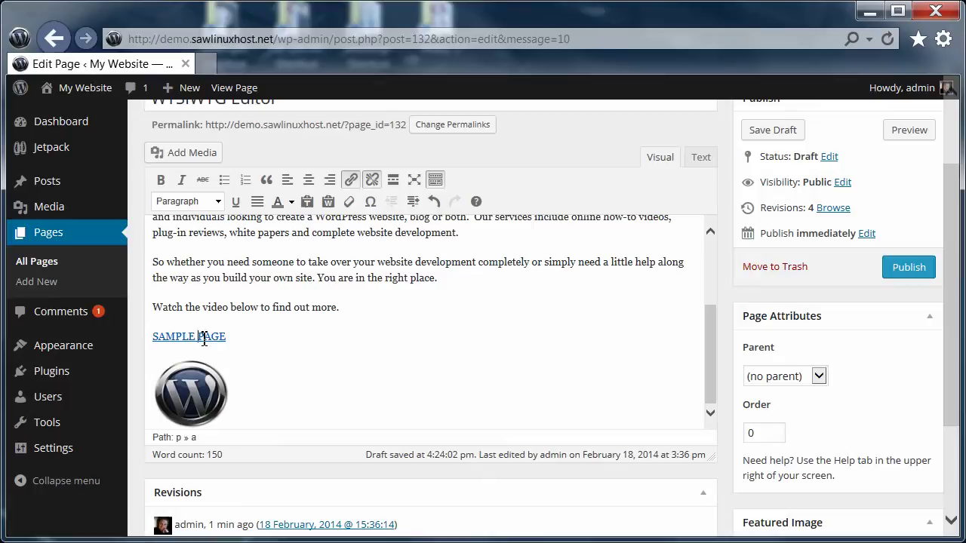
left_click(373, 181)
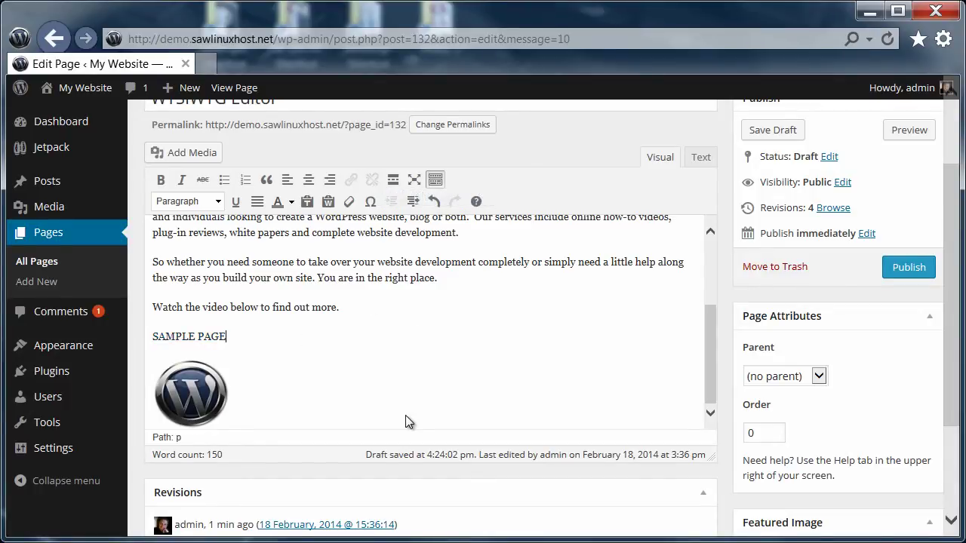
left_click(264, 339)
key("Return")
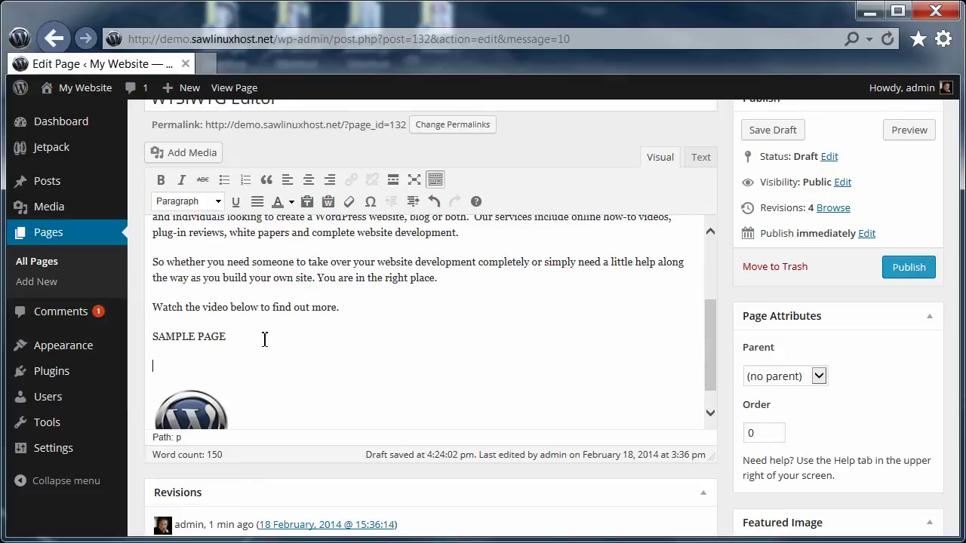
type("www.sawright.net")
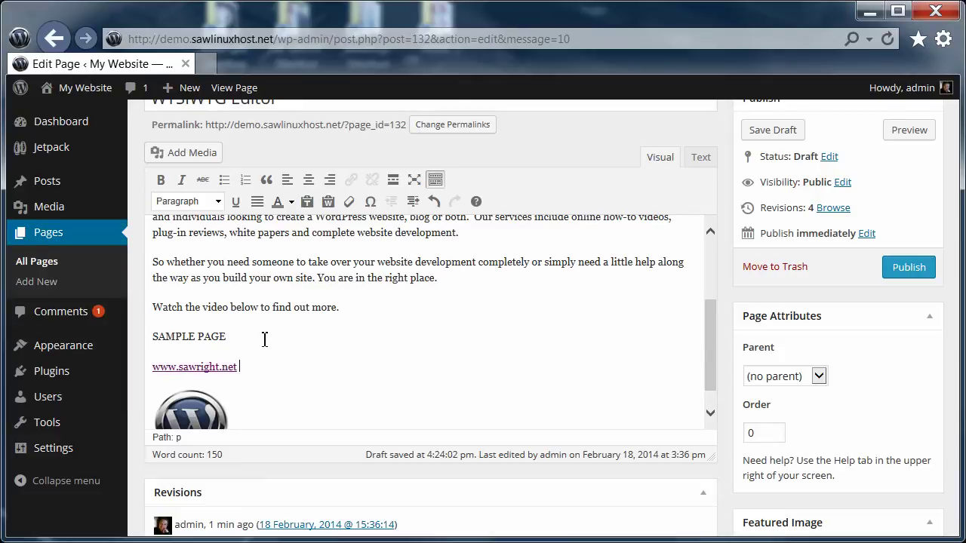
left_click(195, 369)
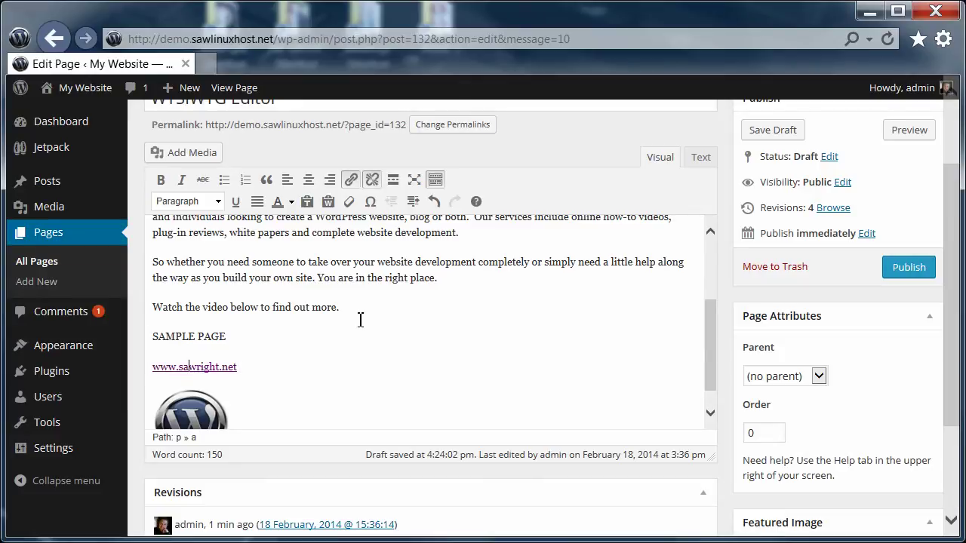
left_click(350, 180)
key("ctrl+c")
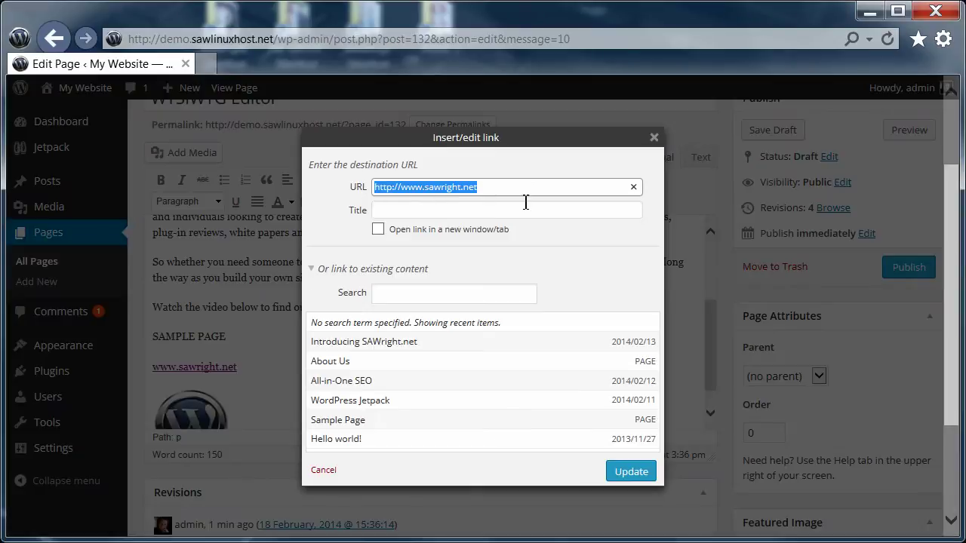
left_click(654, 137)
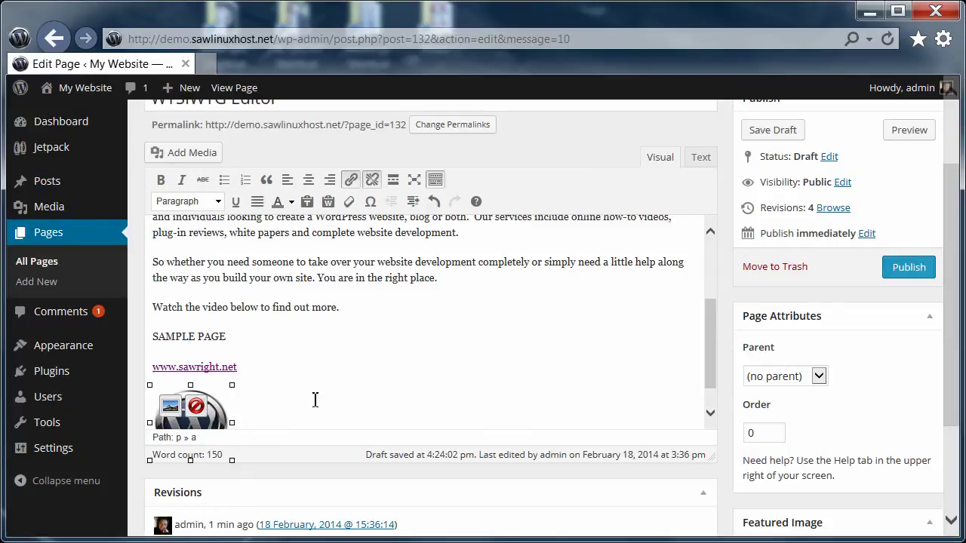
left_click(352, 181)
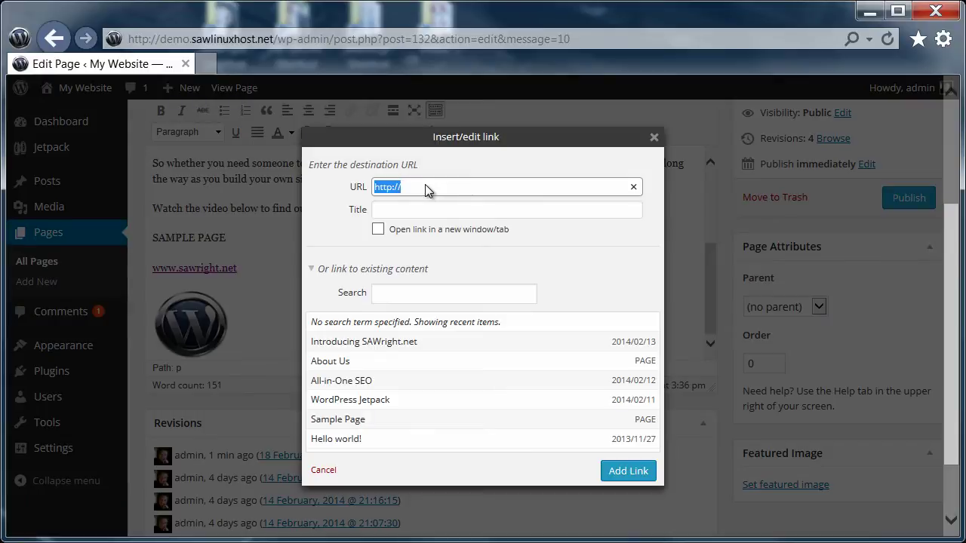
key("ctrl+v")
left_click(623, 469)
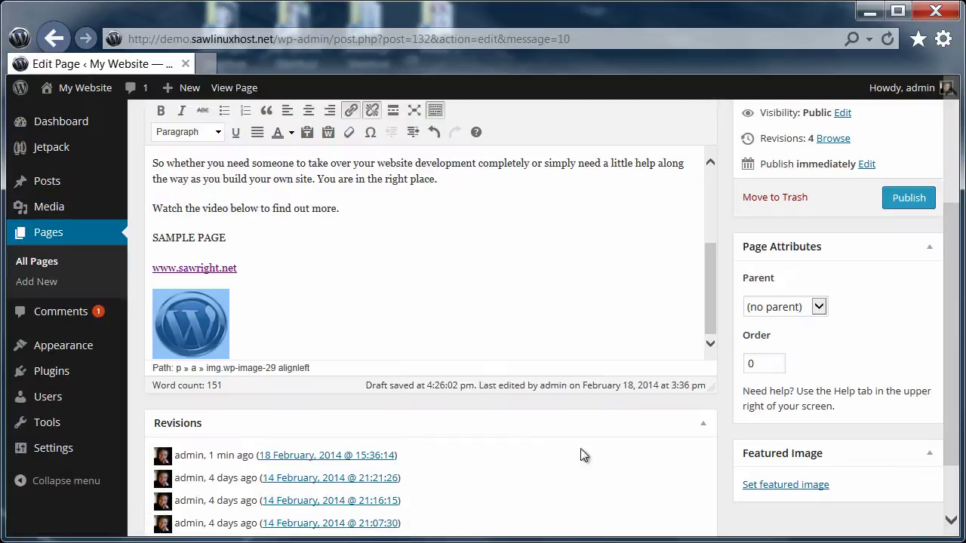
left_click(248, 319)
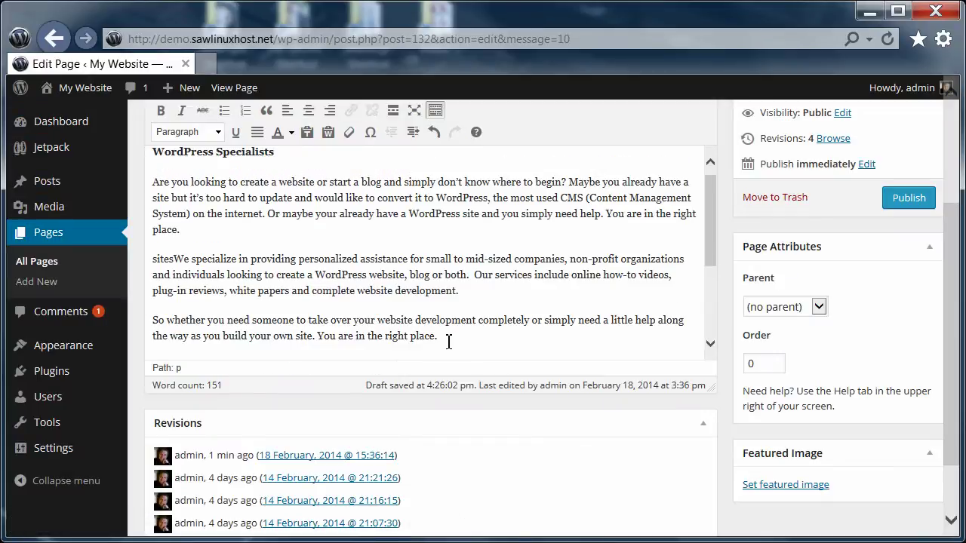
scroll(415, 338, "down", 4)
scroll(256, 324, "up", 5)
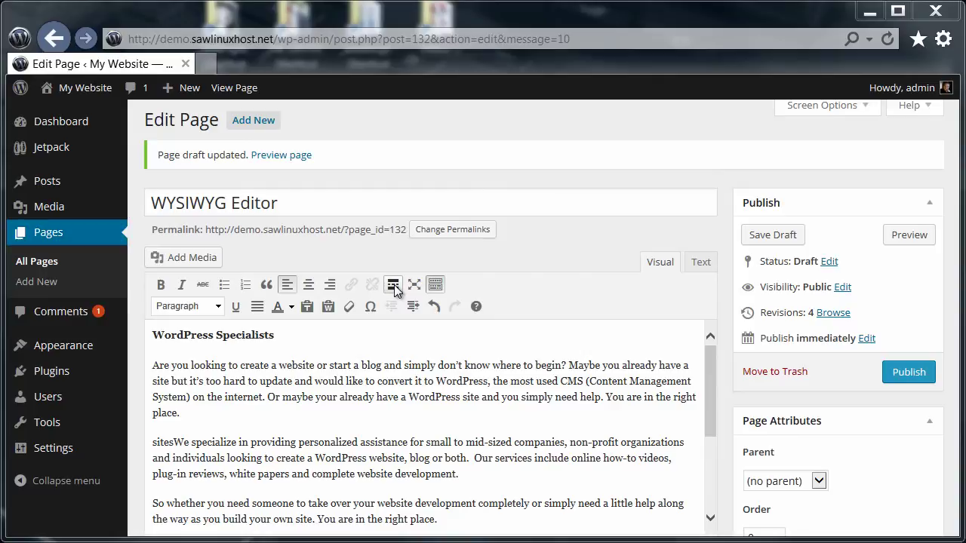
Insert a More tag on a new line after 'place.' and remove the leftover empty line
left_click(216, 424)
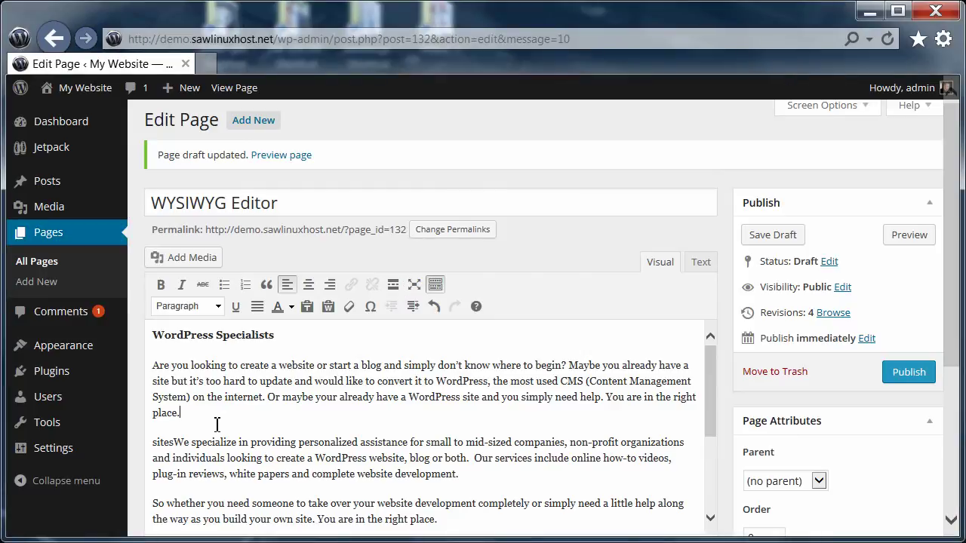
key("Return")
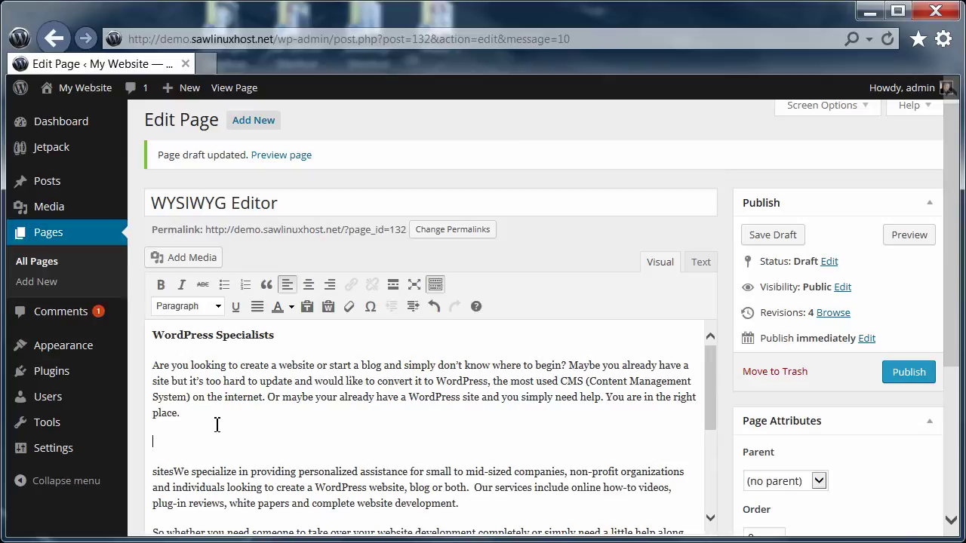
left_click(393, 285)
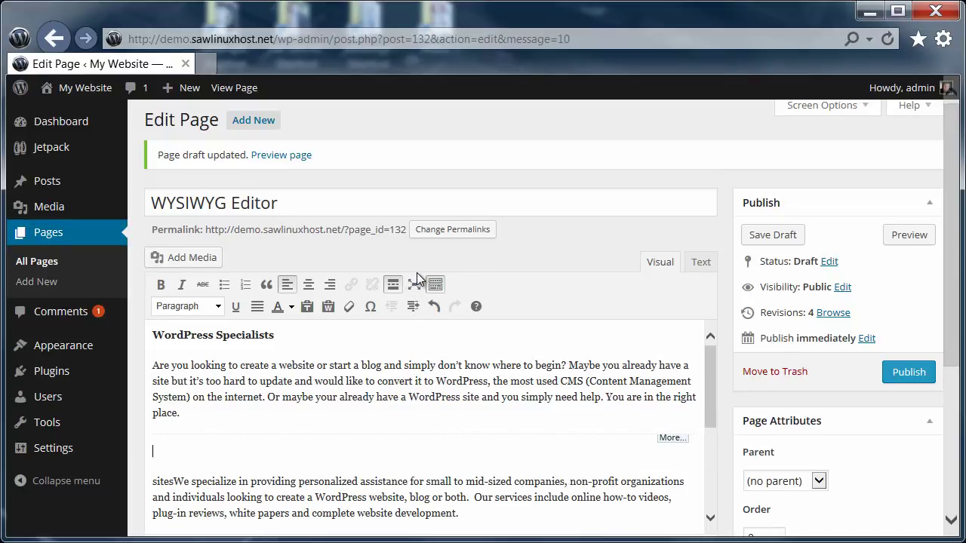
key("BackSpace")
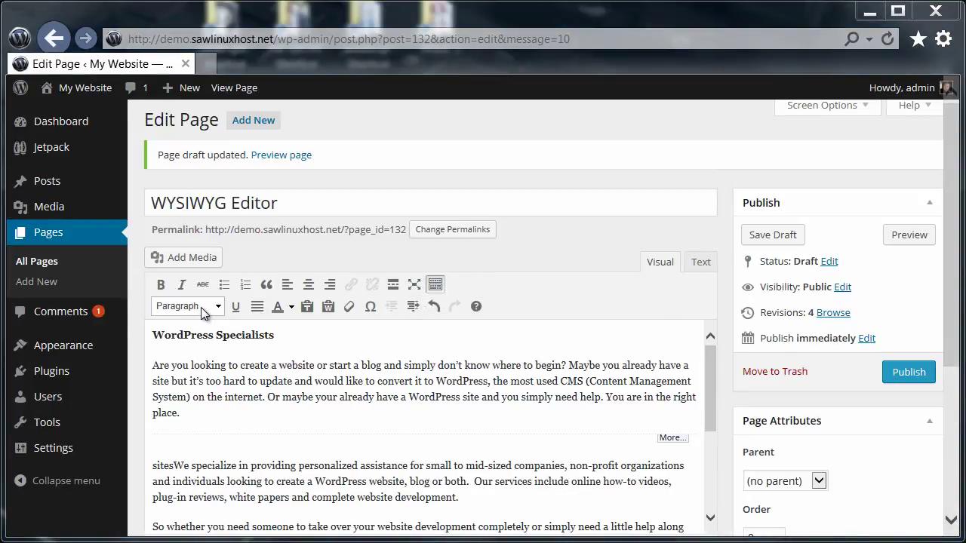
Format the 'WordPress Specialists' line as Heading 2 from the block format list
left_click_drag(274, 335, 152, 335)
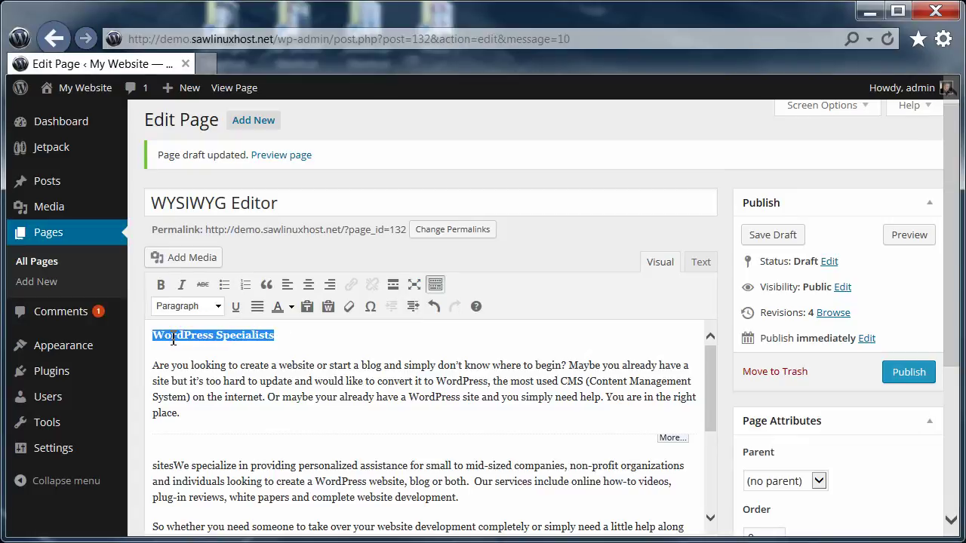
left_click(218, 305)
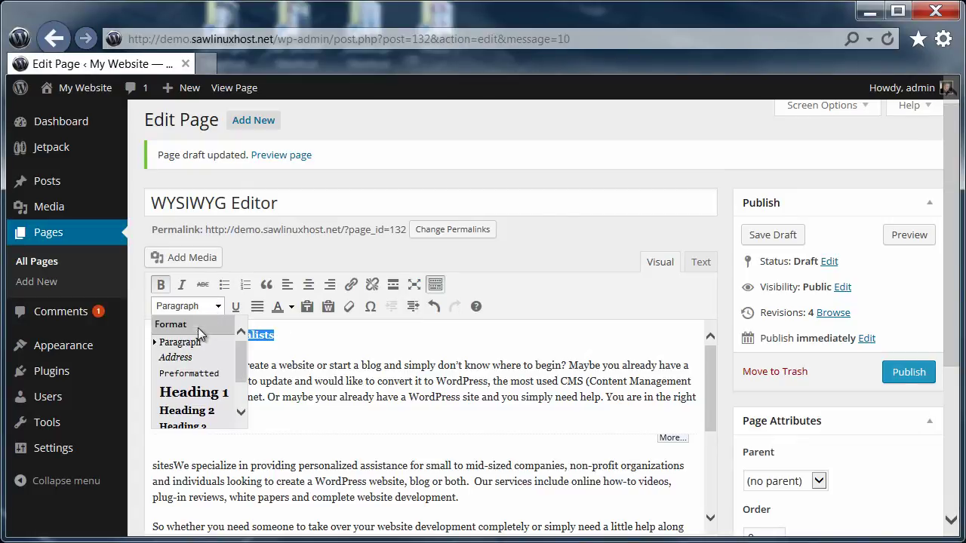
left_click(203, 411)
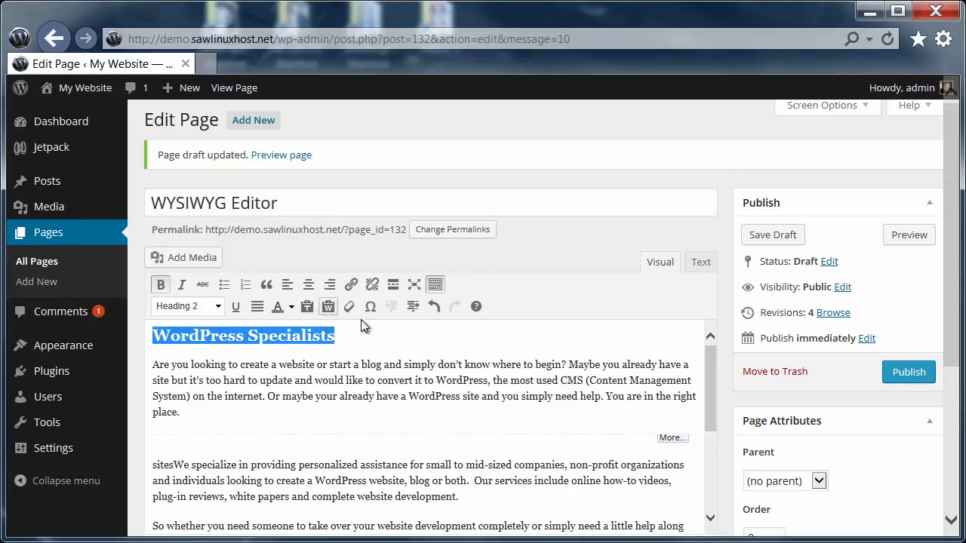
left_click(383, 339)
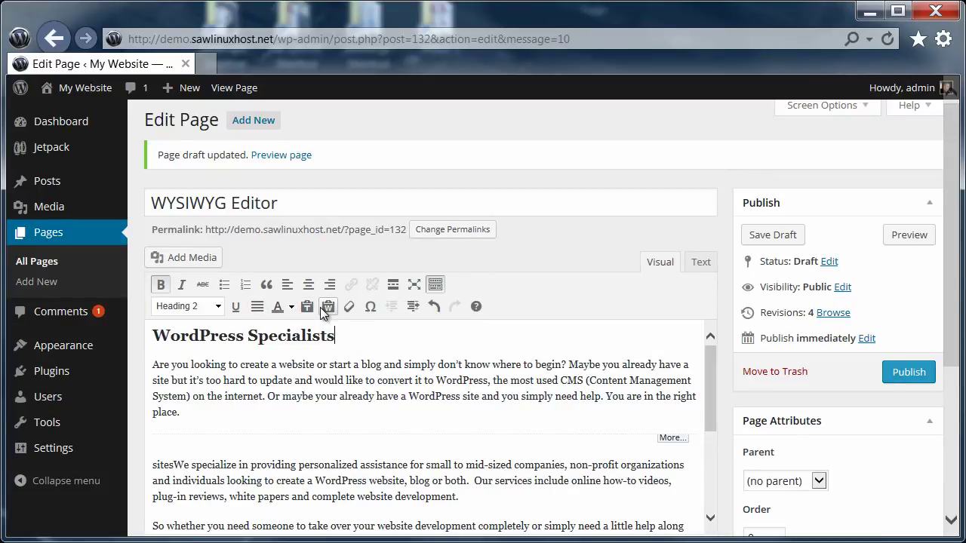